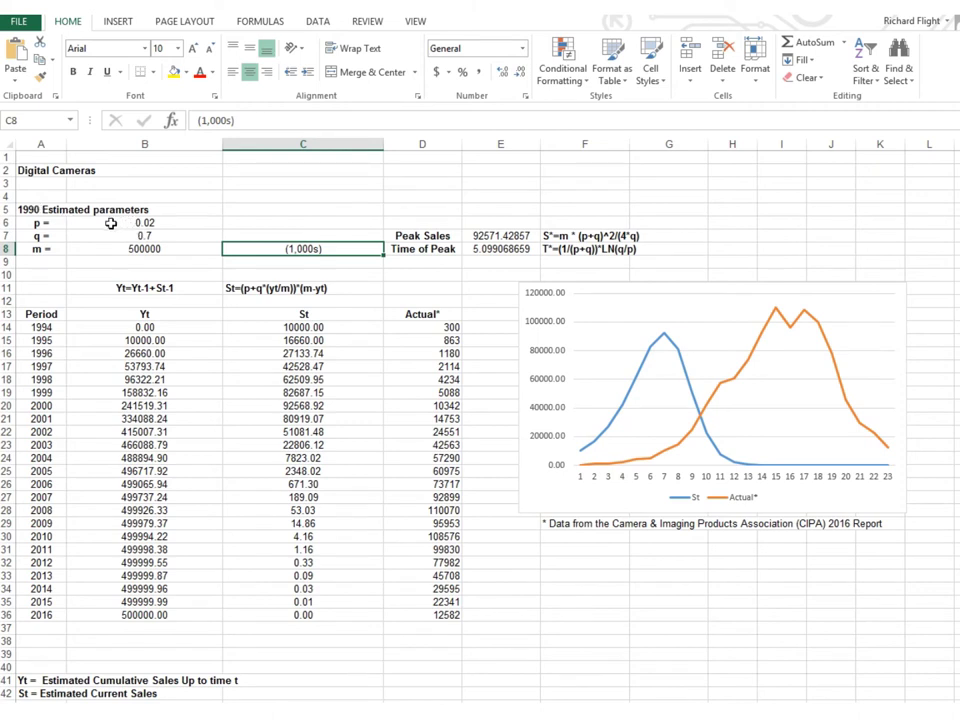
# Review the p, q and m values and the units note beside m in the 1990 estimated parameters
pyautogui.click(154, 222)
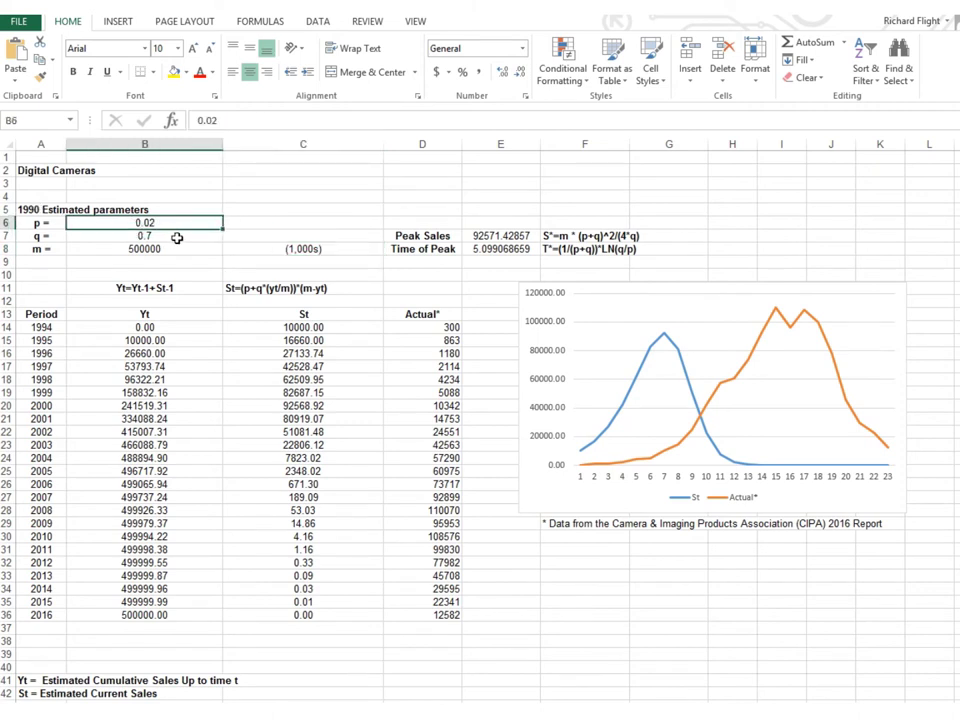
pyautogui.click(177, 237)
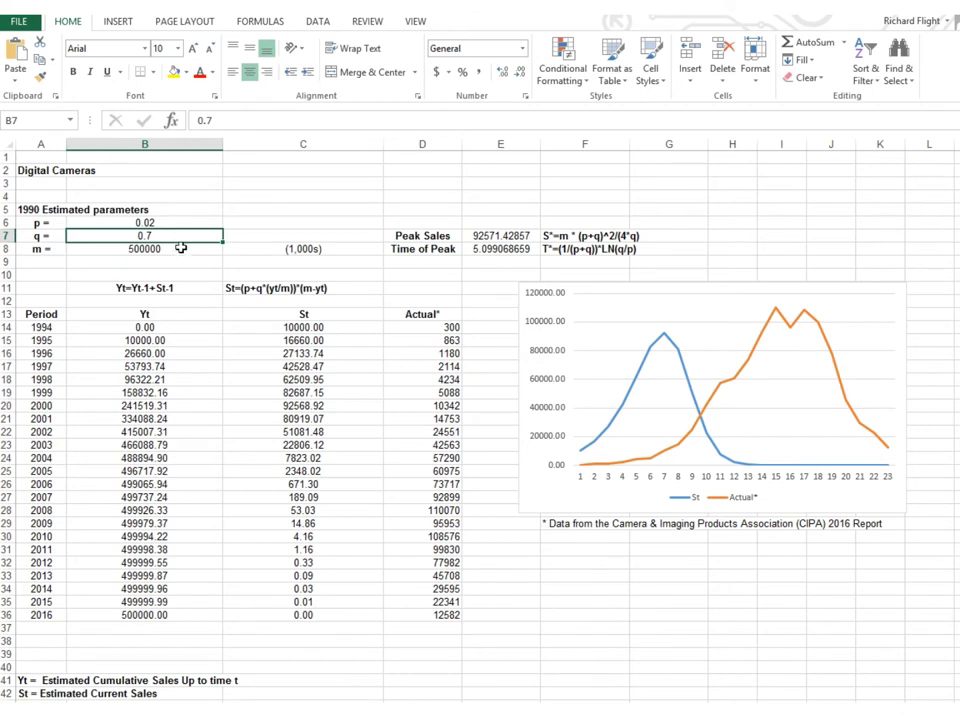
pyautogui.click(181, 248)
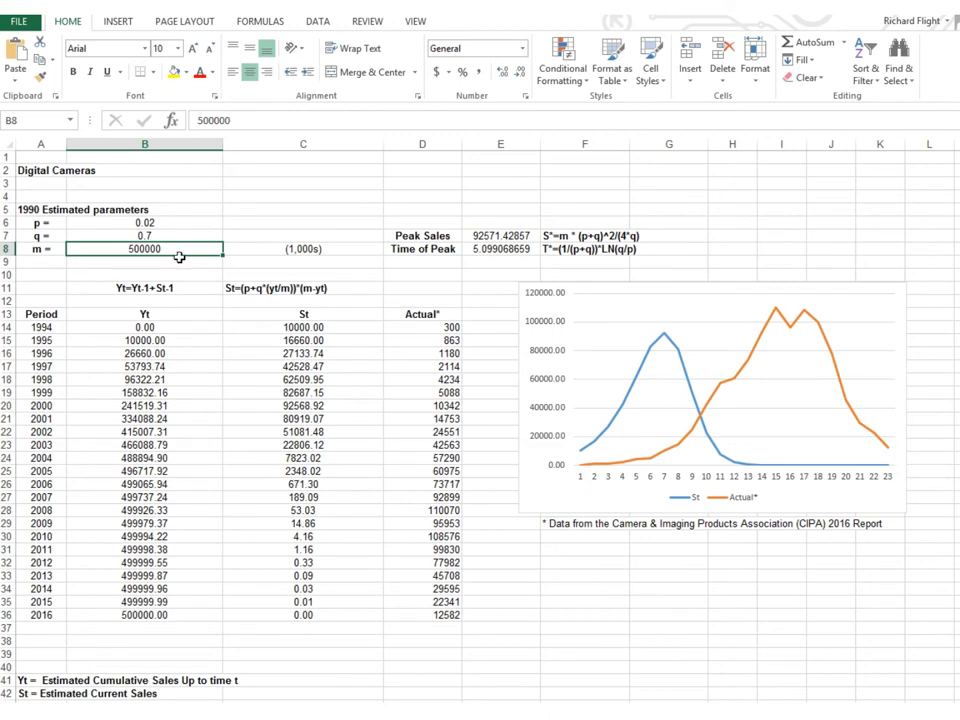
pyautogui.click(310, 250)
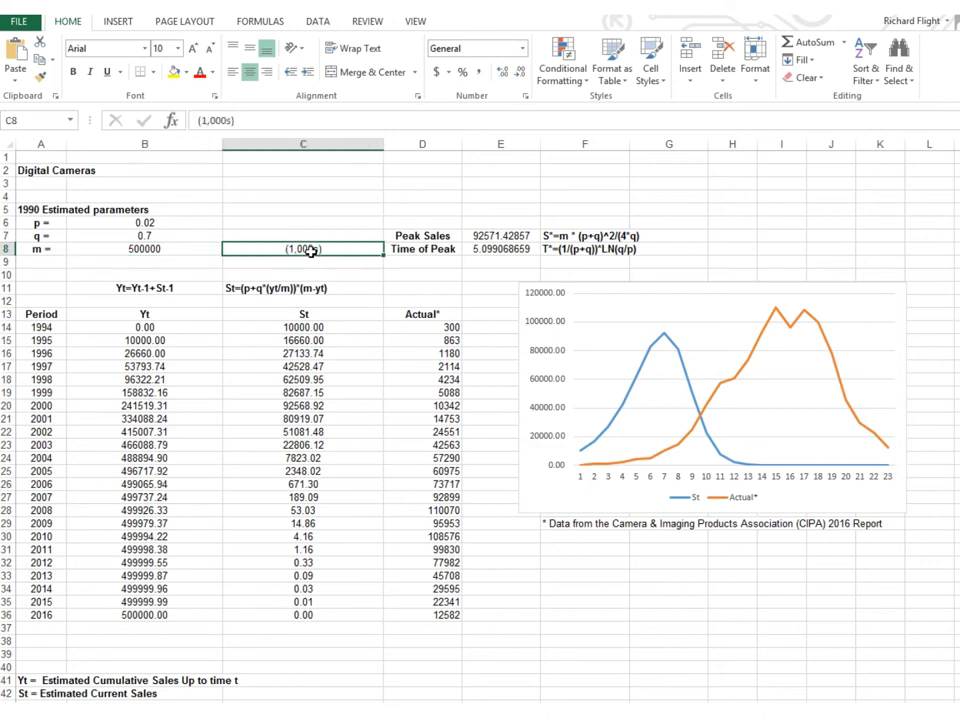
pyautogui.click(196, 245)
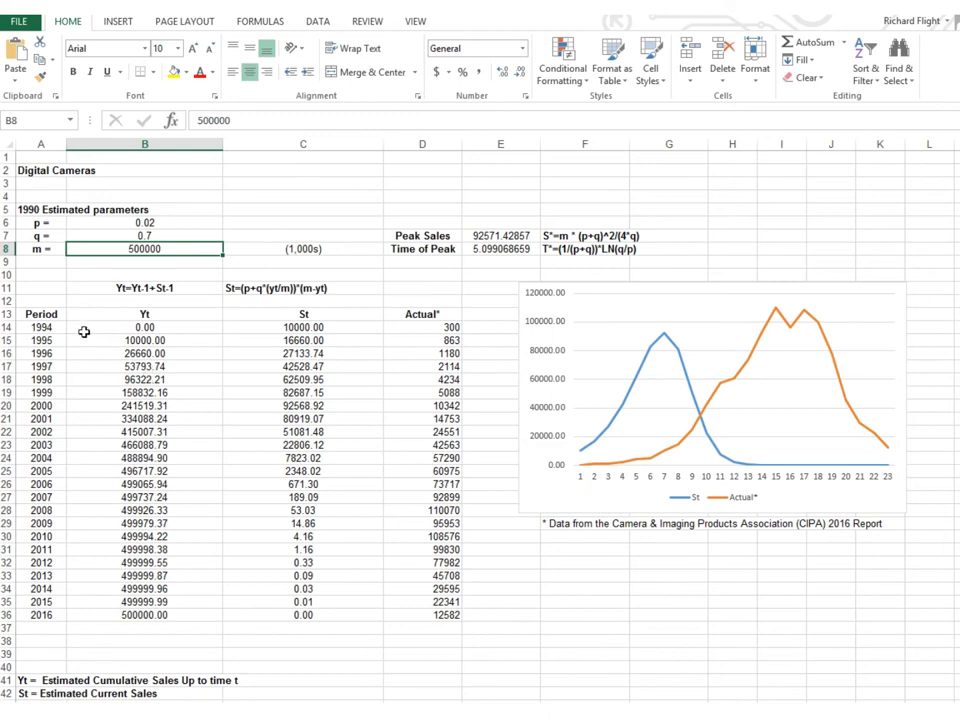
# Look over the whole forecast table below the 1990 parameters, including its Period column from 1994 to 2016
pyautogui.moveTo(42, 318); pyautogui.dragTo(421, 626)
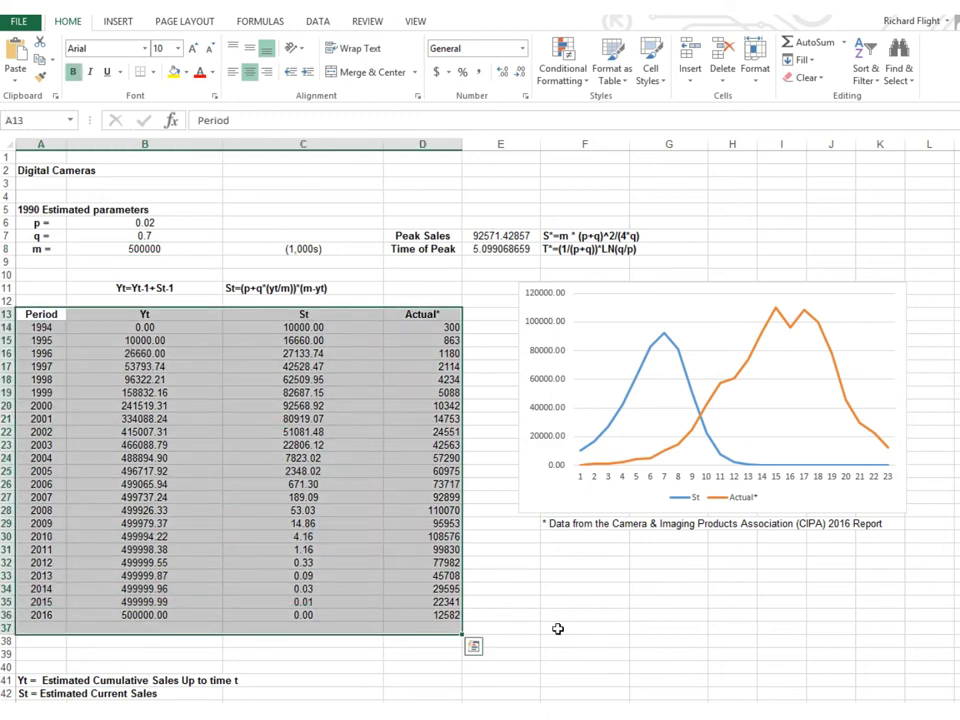
pyautogui.click(565, 628)
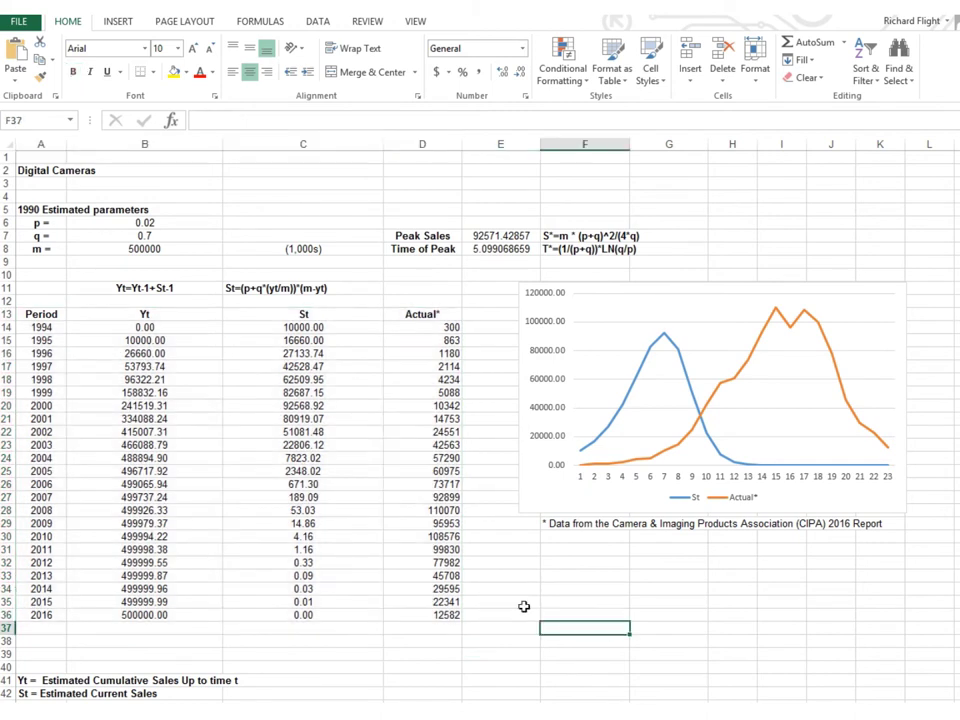
pyautogui.moveTo(40, 316); pyautogui.dragTo(46, 610)
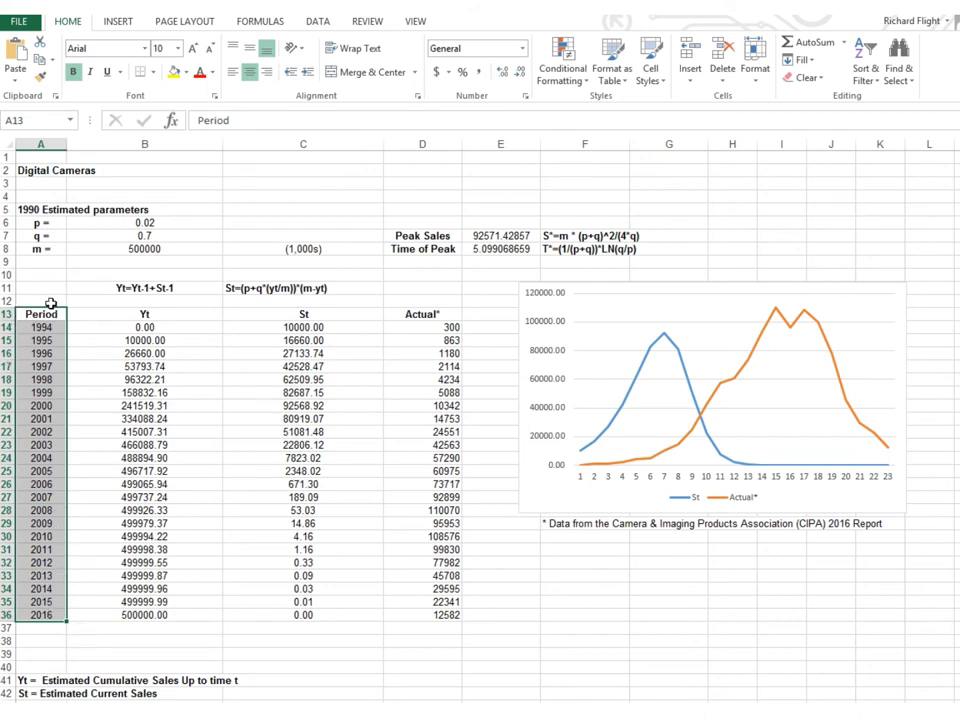
pyautogui.click(50, 302)
# Examine the cumulative sales (Yt) formulas for 1995 and 2016 and compare the final total with the market size m
pyautogui.click(150, 313)
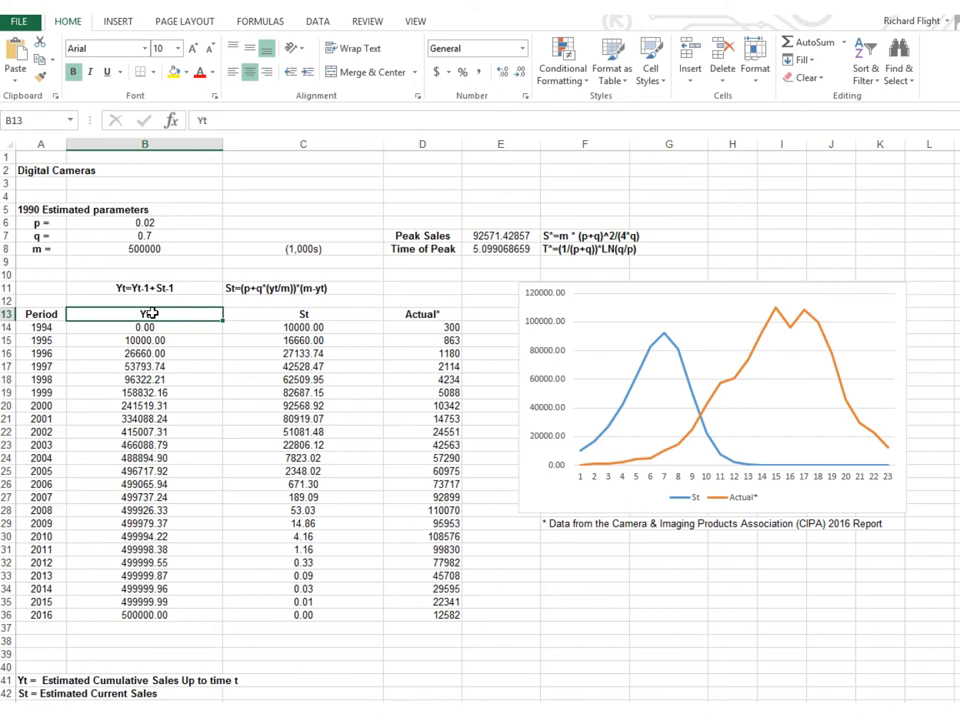
pyautogui.click(152, 340)
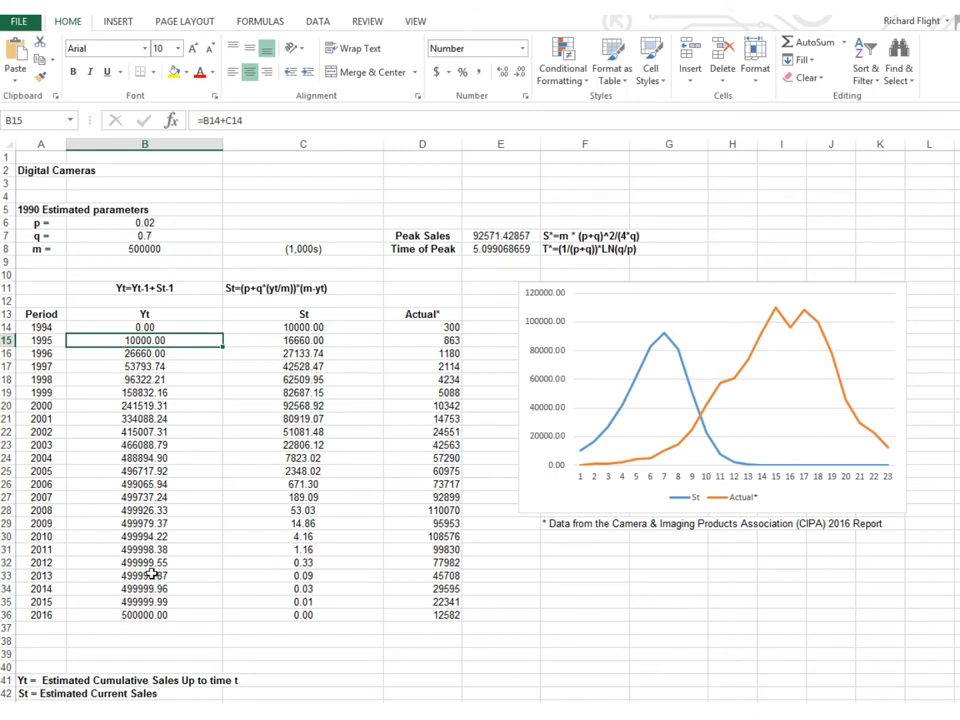
pyautogui.click(163, 614)
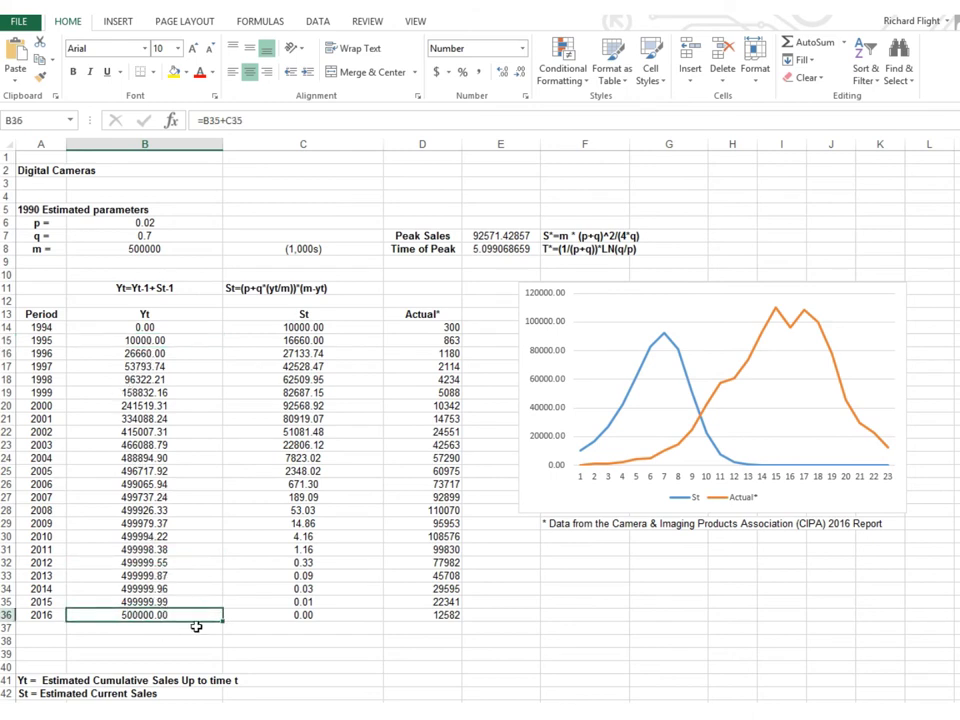
pyautogui.click(152, 244)
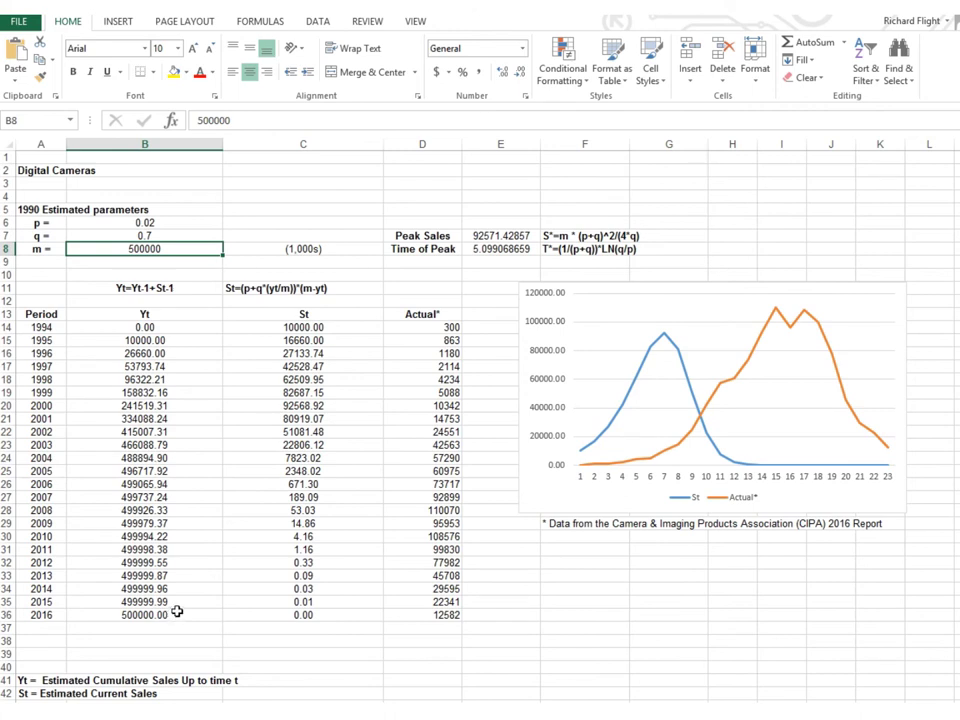
# Examine the current sales (St) column, including the 1999 row and the St formulas for 1999 and 1994
pyautogui.click(320, 313)
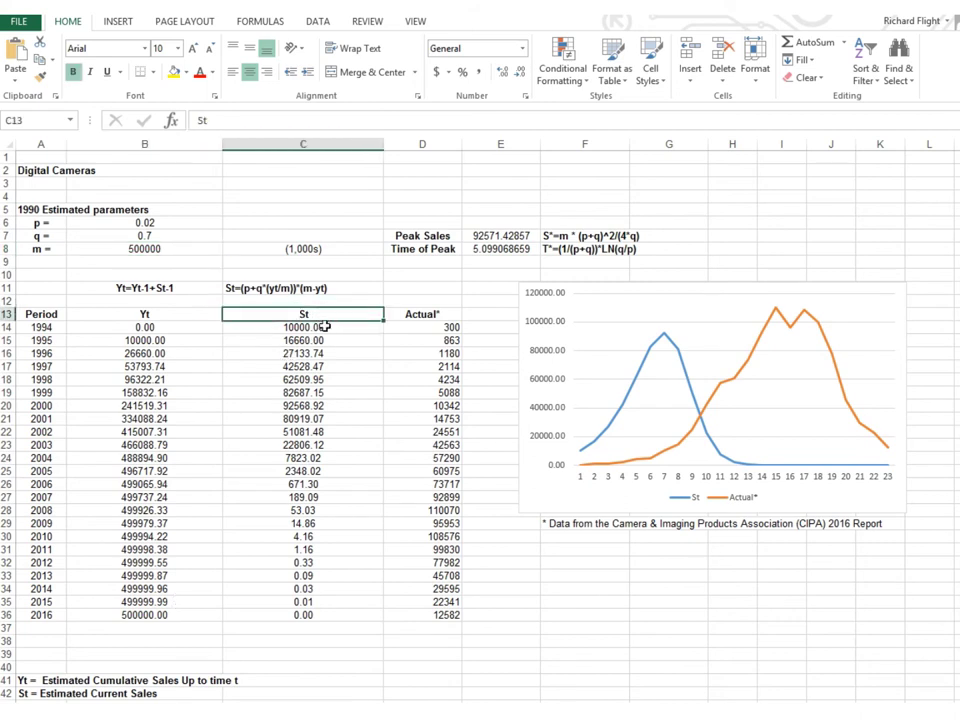
pyautogui.moveTo(322, 318); pyautogui.dragTo(323, 611)
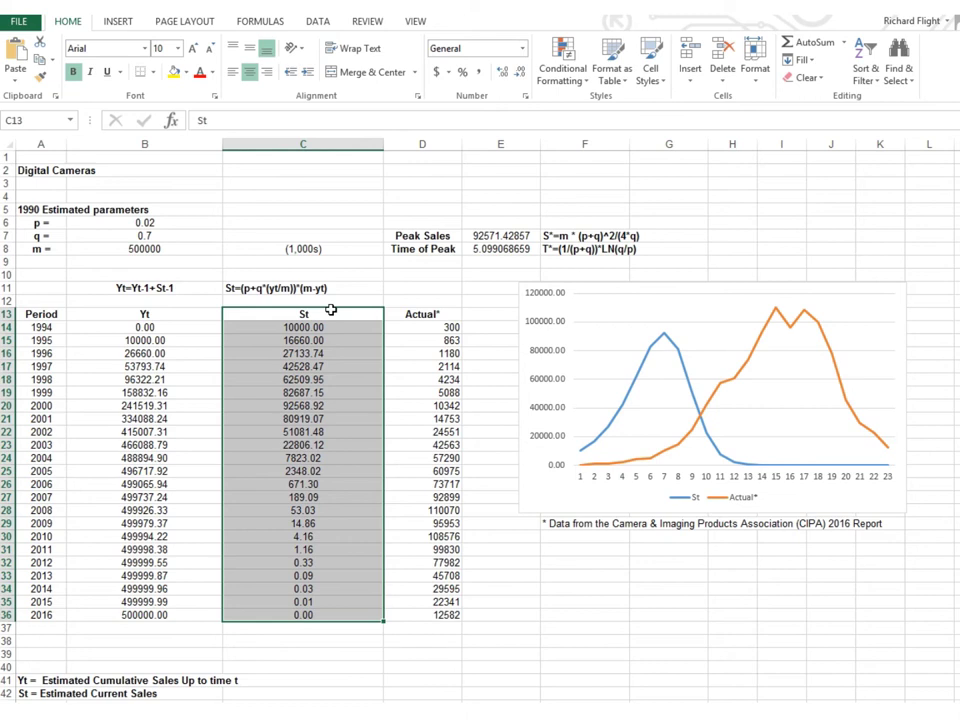
pyautogui.click(320, 654)
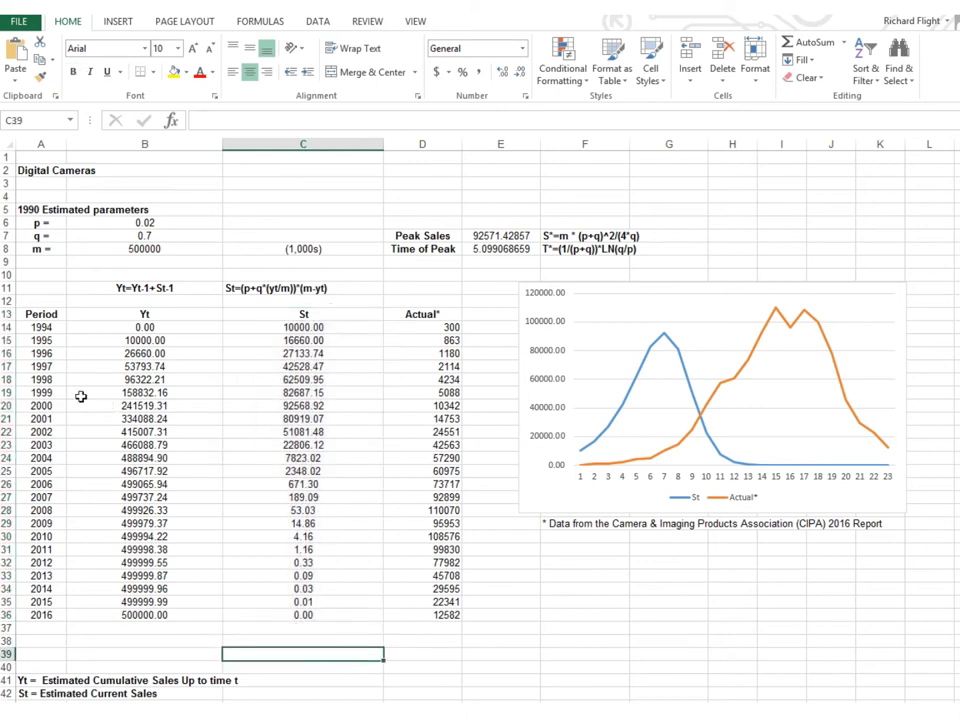
pyautogui.moveTo(58, 393); pyautogui.dragTo(288, 396)
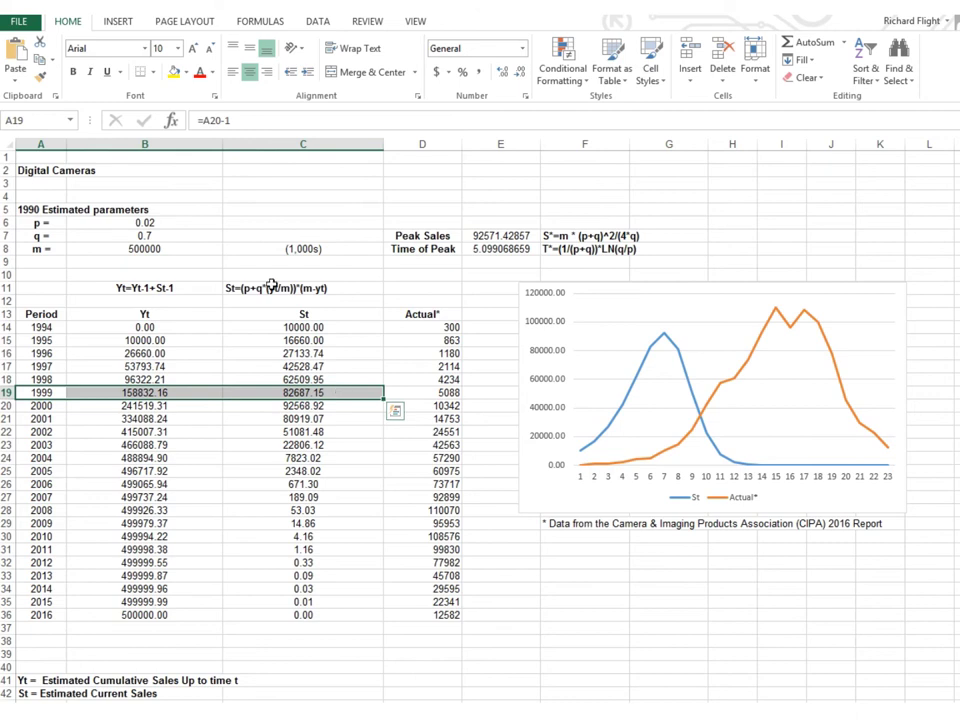
pyautogui.click(336, 394)
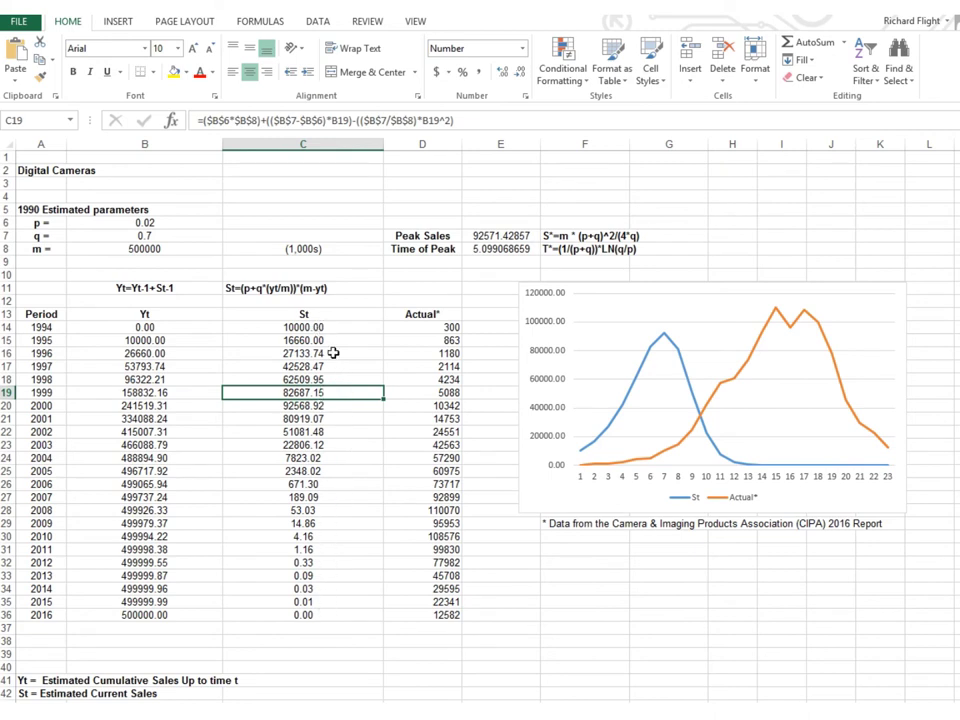
pyautogui.click(337, 327)
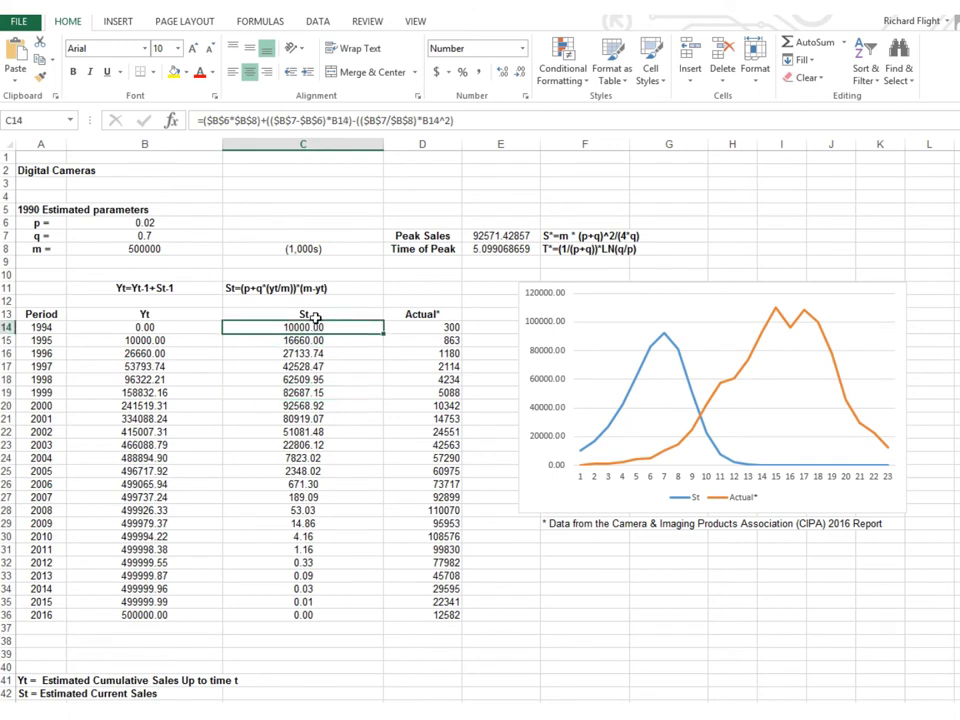
# Trace the cell references in the 1994 St formula in C14 and re-enter its division operator
pyautogui.click(490, 118)
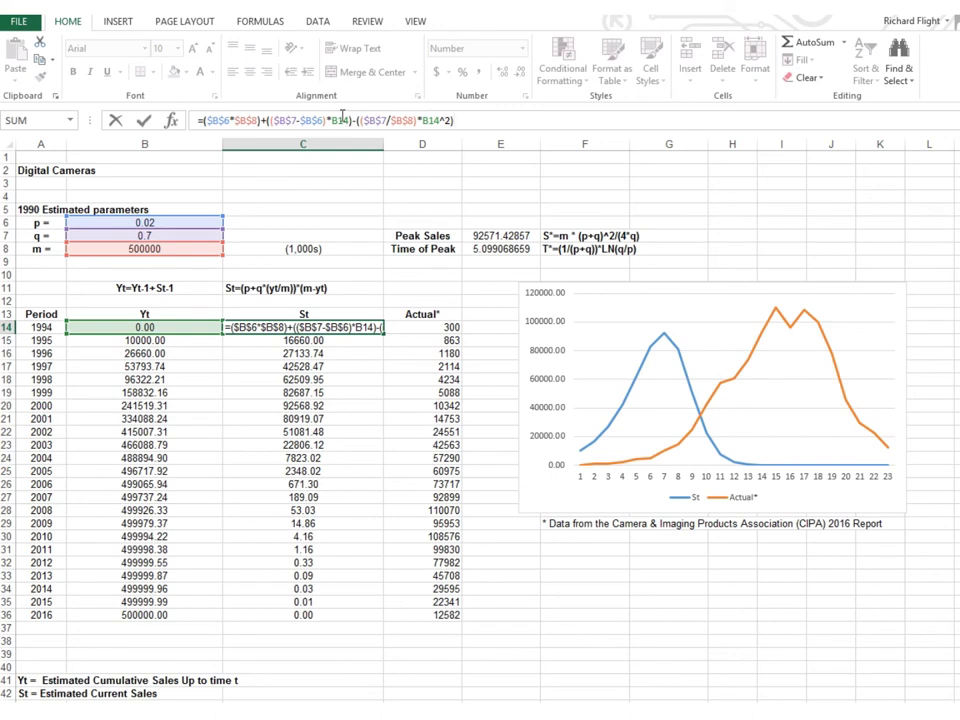
pyautogui.click(386, 119)
pyautogui.press('BackSpace')
pyautogui.write('/')
pyautogui.press('Return')
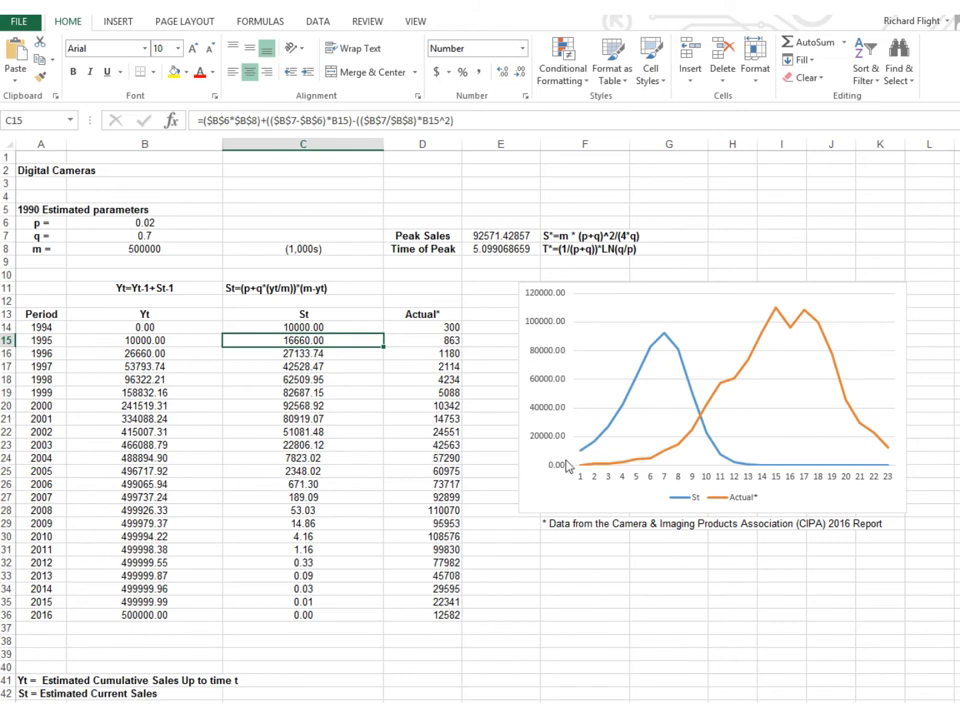
# Compare the St and Actual curves in the first chart, the 1990 parameters, and the actual sales for 1994 to 1997
pyautogui.click(541, 497)
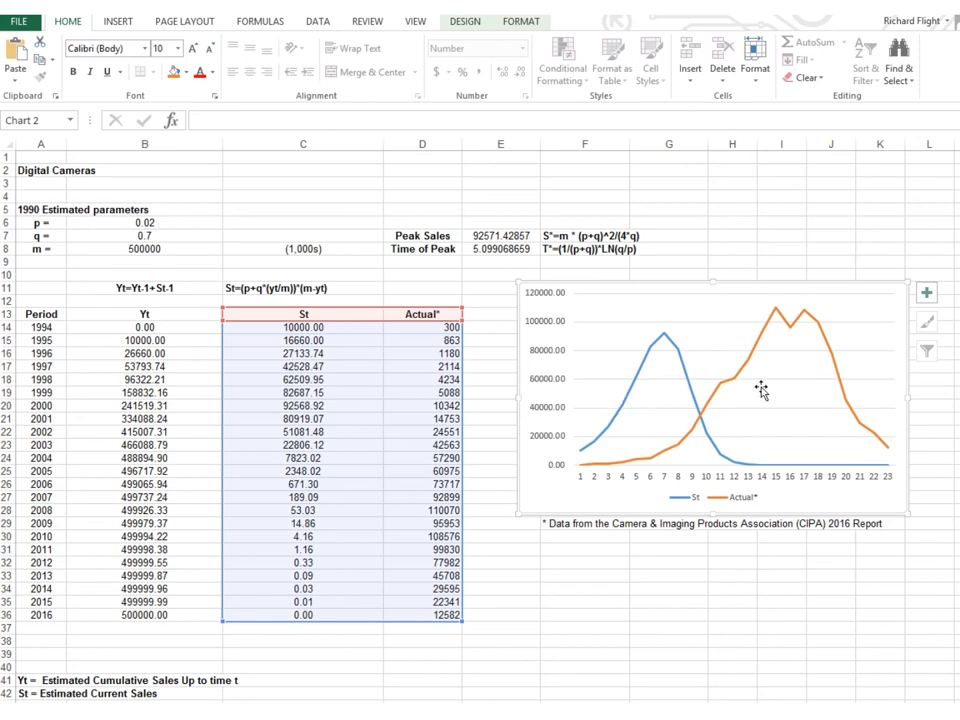
pyautogui.moveTo(705, 423)
pyautogui.moveTo(197, 222); pyautogui.dragTo(200, 249)
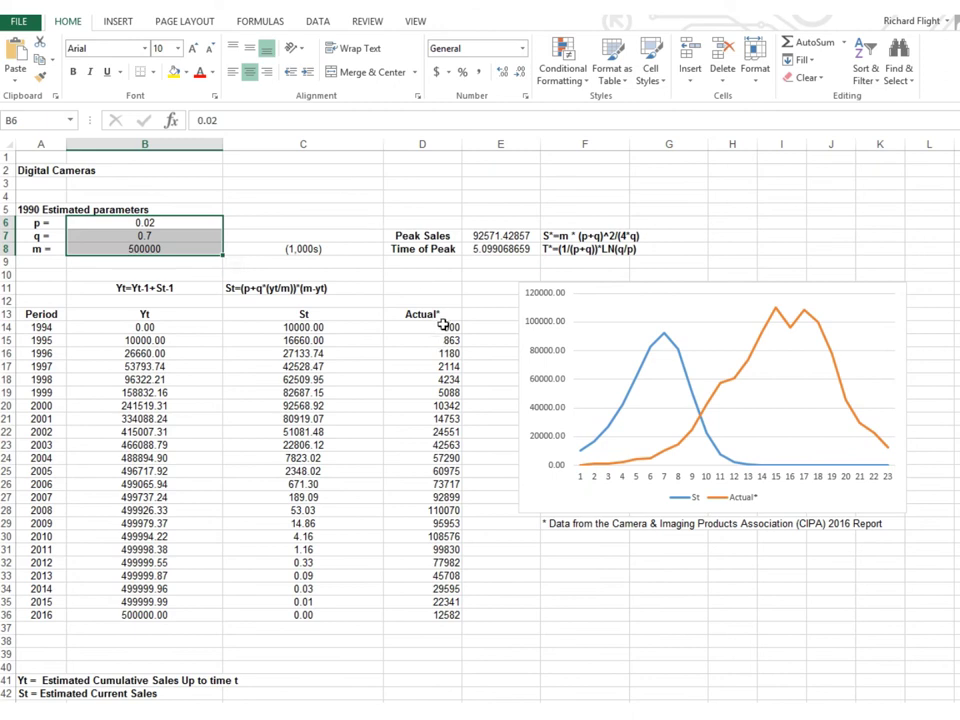
pyautogui.moveTo(440, 328); pyautogui.dragTo(446, 370)
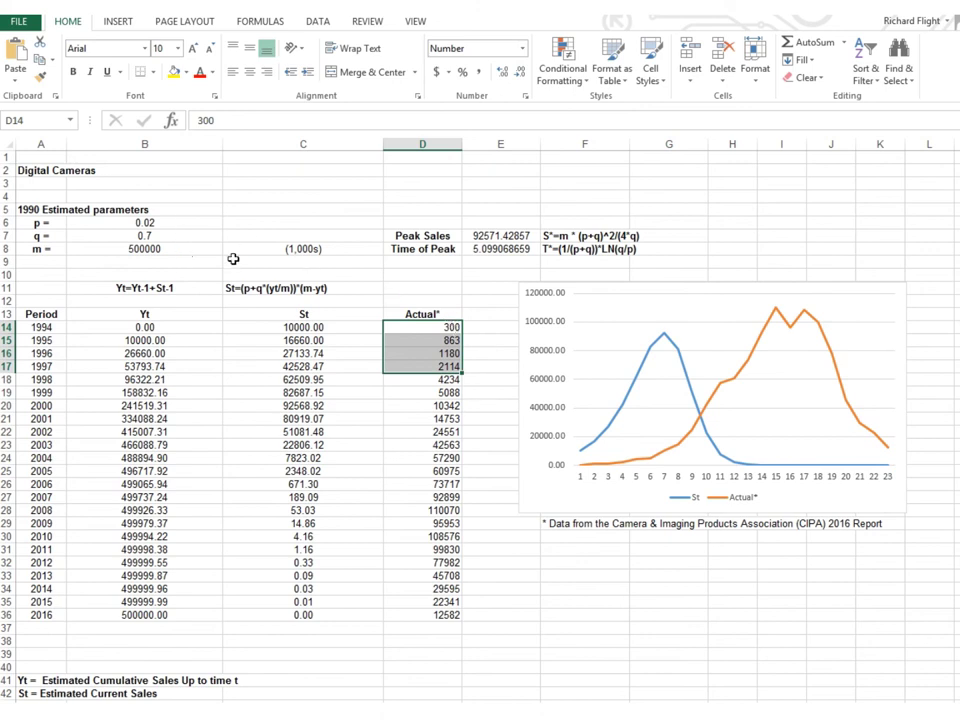
# Highlight the 1994 to 1997 actual sales in the 1997 estimate table and undo the accidental fill over the rows below
pyautogui.moveTo(481, 324)
pyautogui.scroll(-6, 767, 255)
pyautogui.scroll(-9, 767, 251)
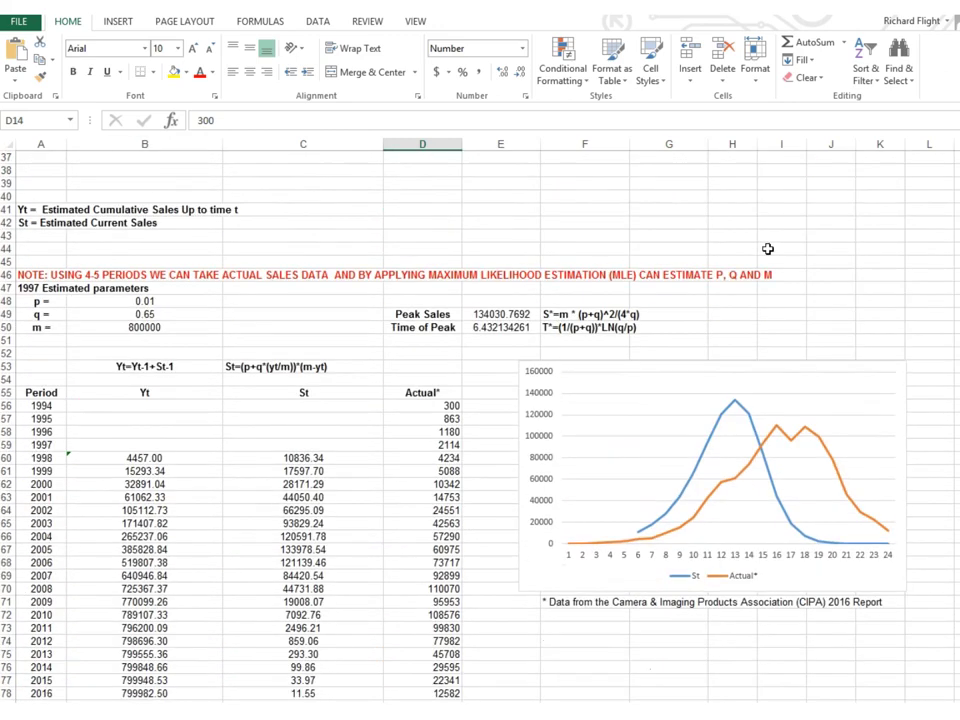
pyautogui.scroll(1, 767, 252)
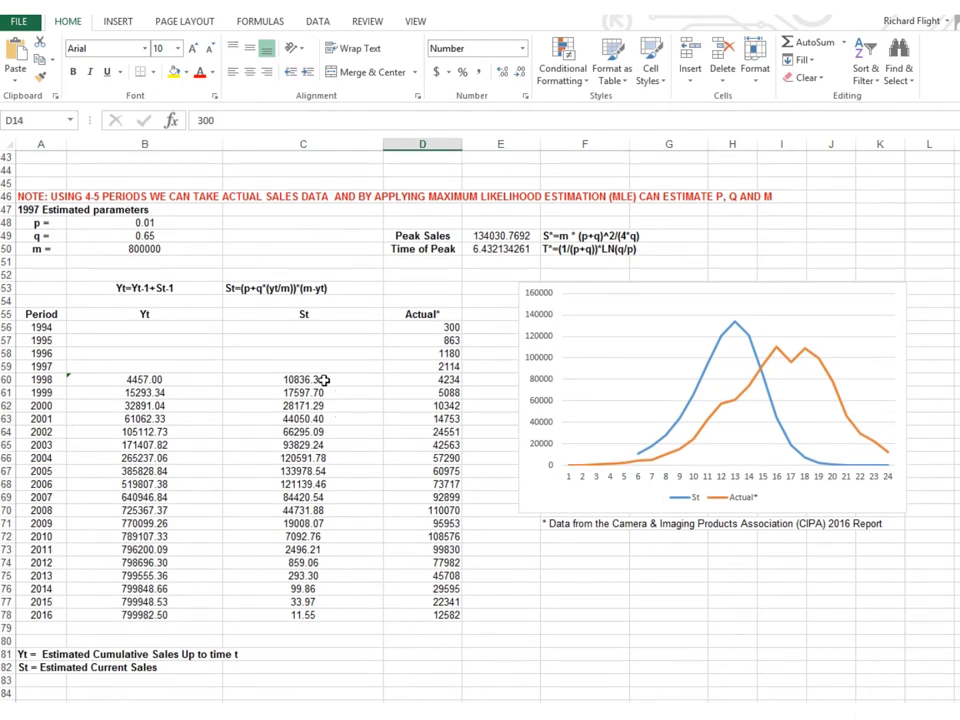
pyautogui.click(457, 326)
pyautogui.moveTo(457, 326); pyautogui.dragTo(455, 369)
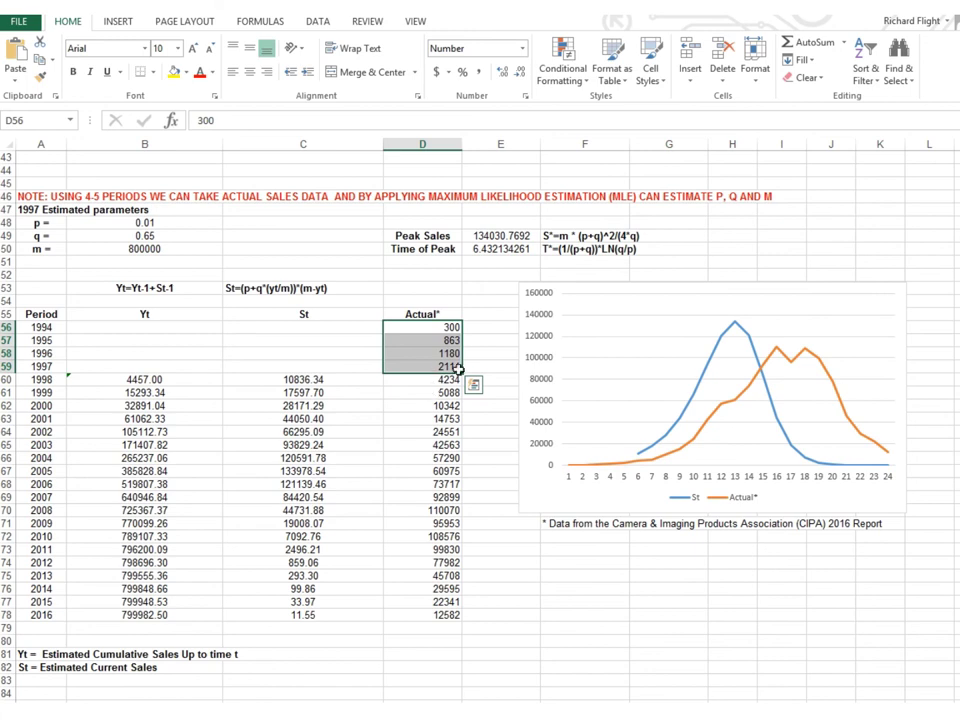
pyautogui.moveTo(462, 371); pyautogui.dragTo(462, 437)
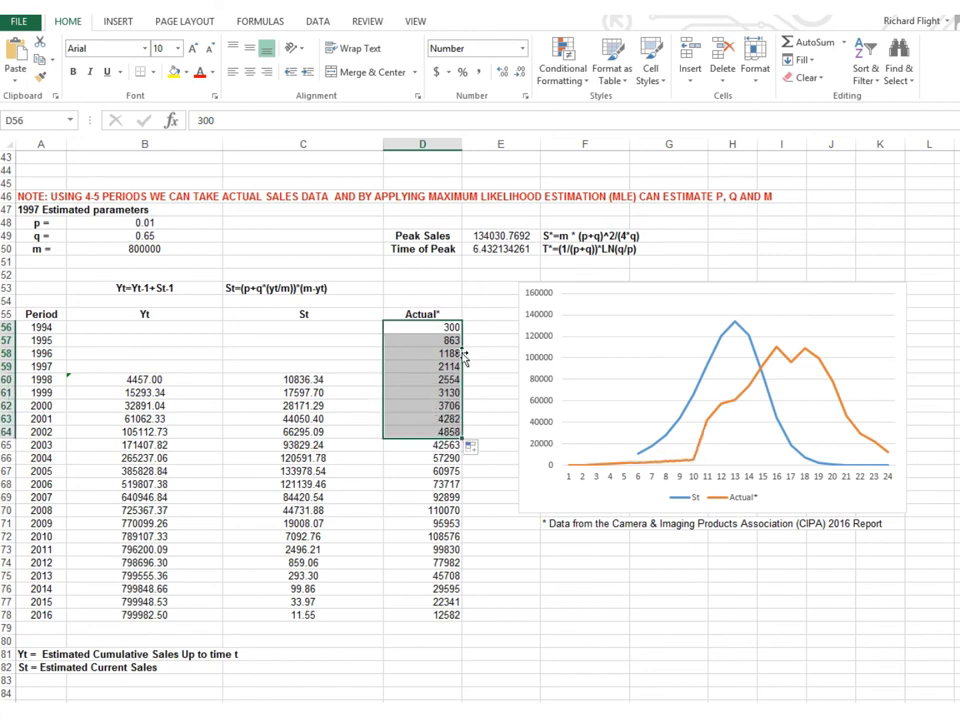
pyautogui.hotkey('ctrl', 'z')
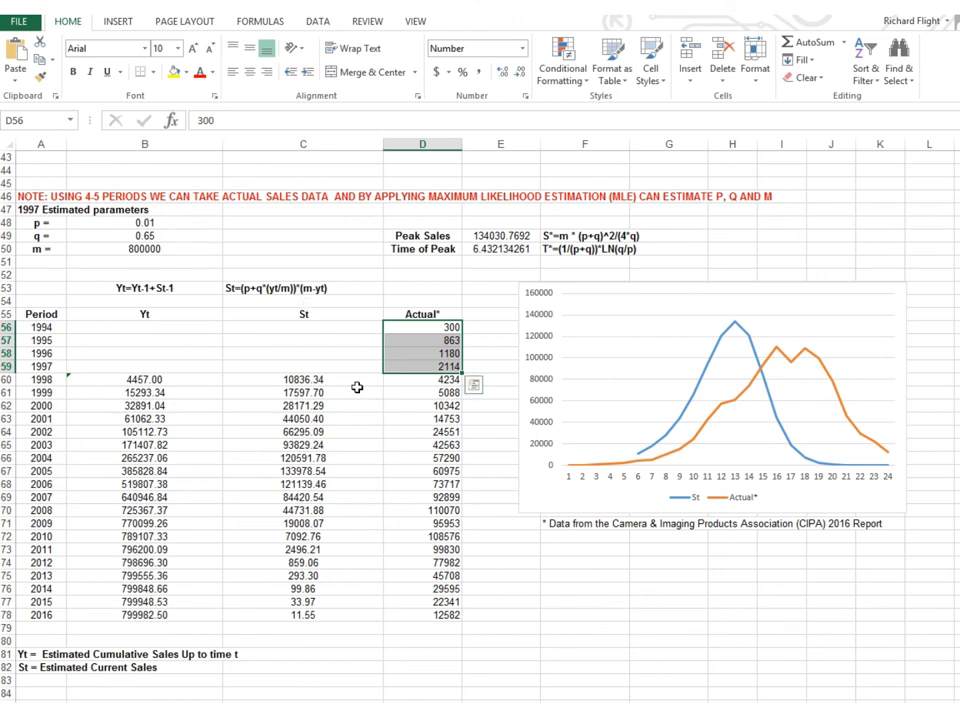
# Go through the p, q and m values in the 1997 estimated parameters
pyautogui.click(202, 224)
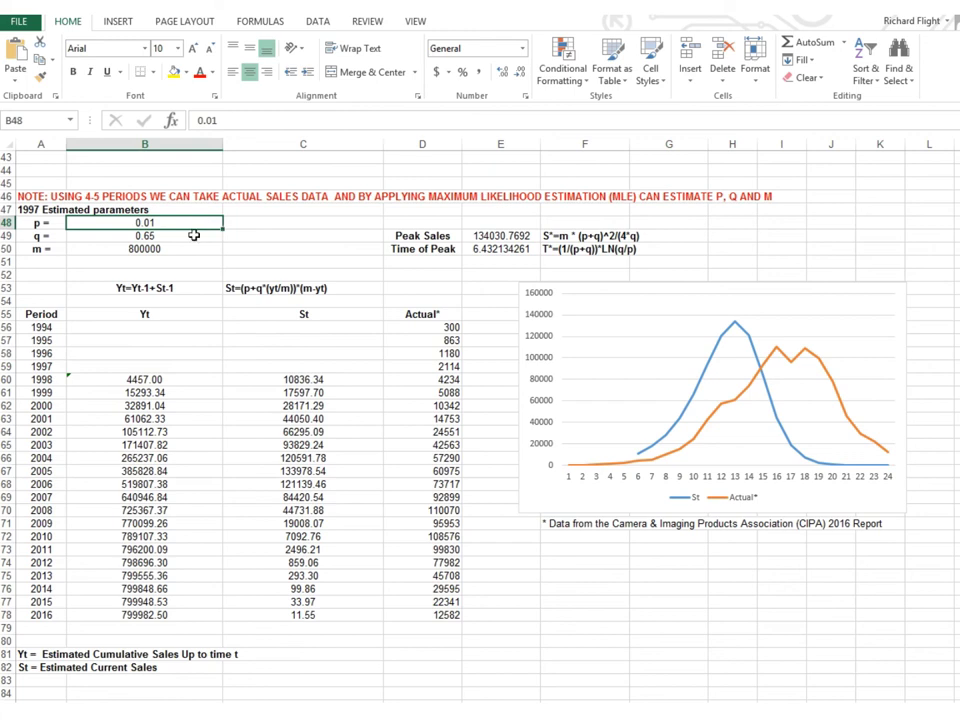
pyautogui.click(194, 241)
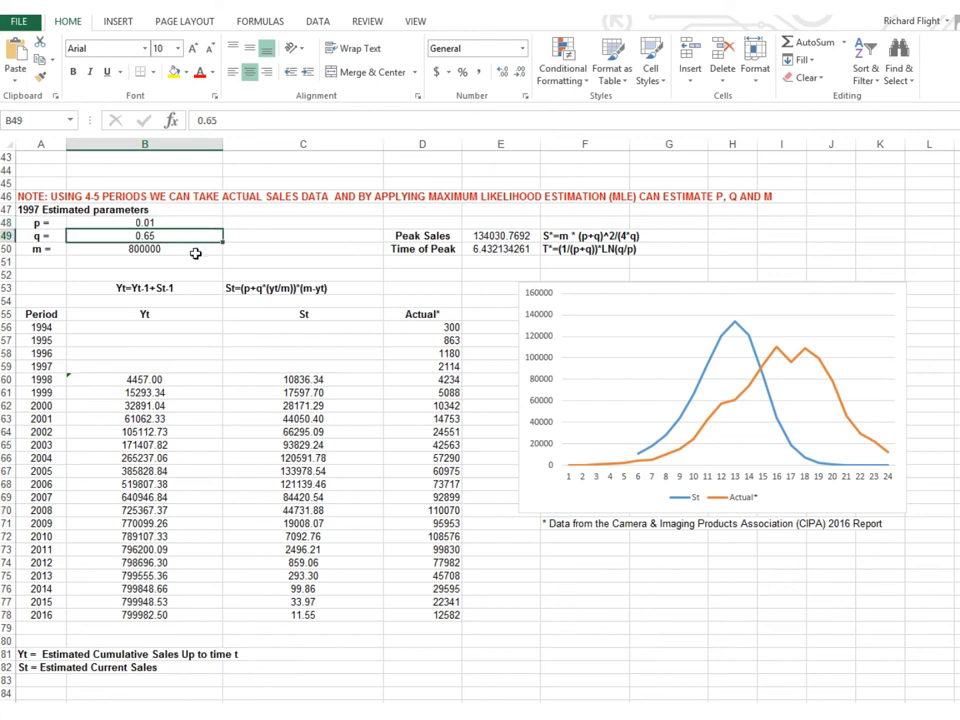
pyautogui.press('Down')
pyautogui.press('Down')
pyautogui.press('Down')
pyautogui.press('Up')
pyautogui.press('Up')
pyautogui.click(200, 226)
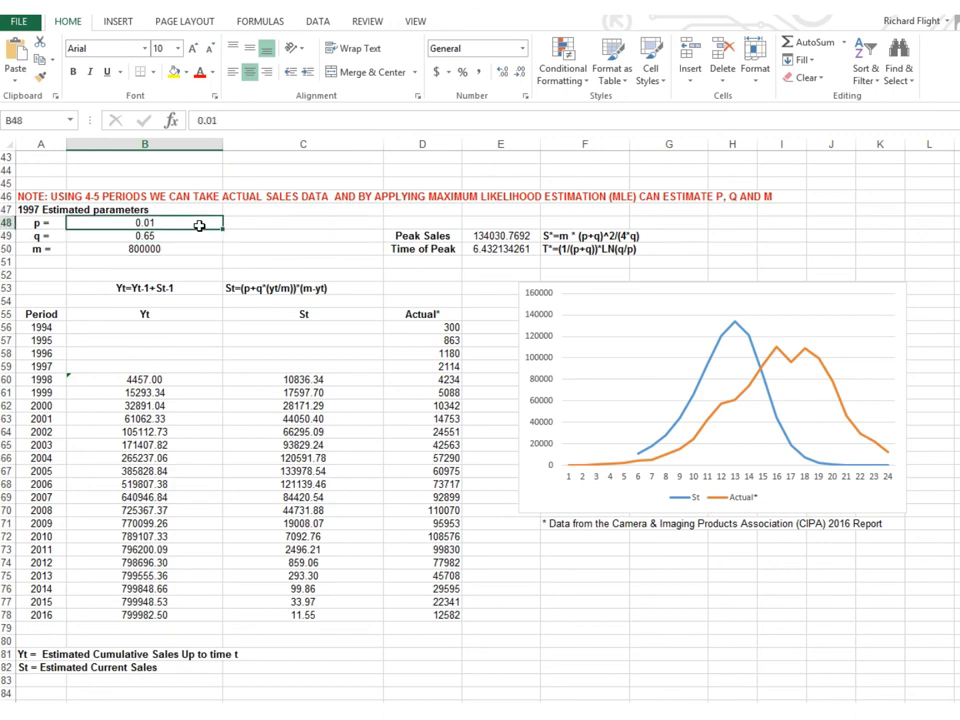
pyautogui.click(197, 238)
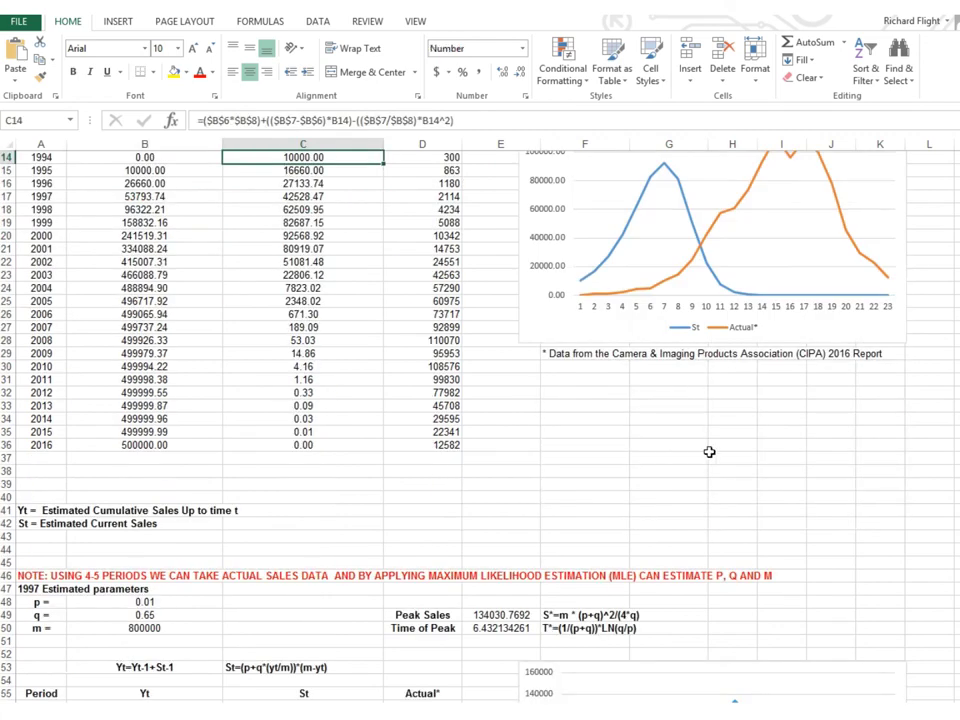
# Return from the 1990 forecast to the 1997 estimated parameters and check p and q again
pyautogui.scroll(-6, 709, 450)
pyautogui.scroll(-4, 709, 453)
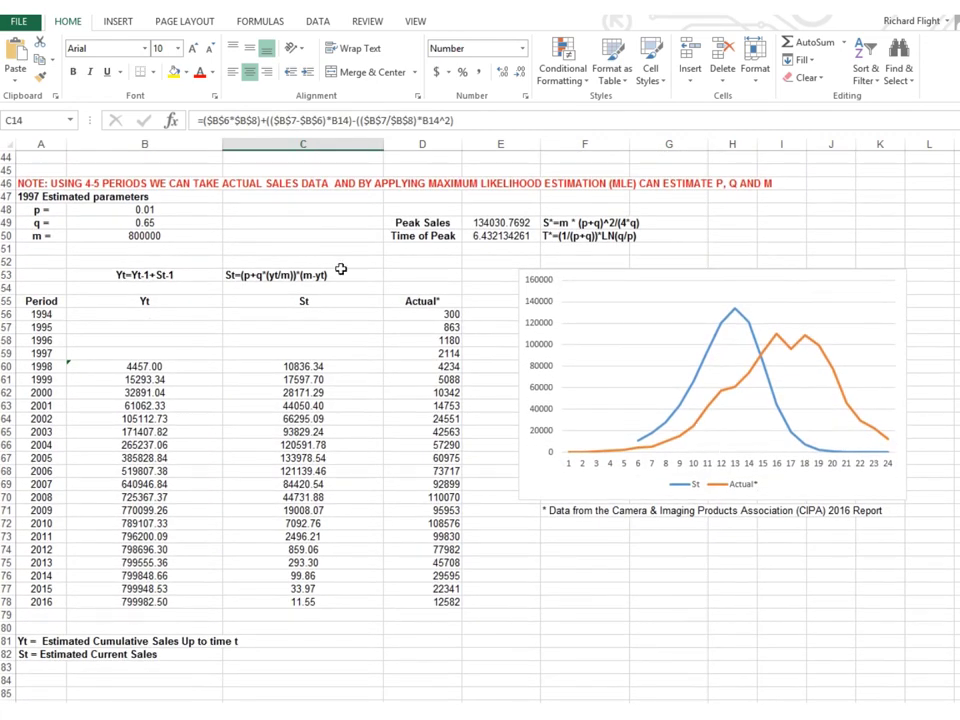
pyautogui.click(163, 210)
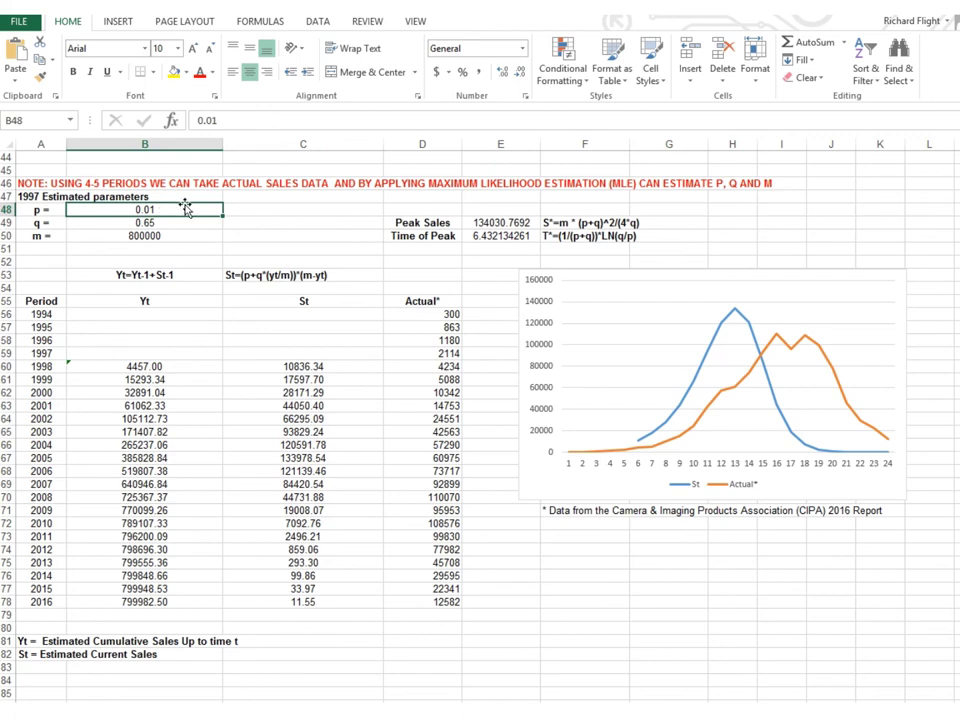
pyautogui.click(168, 224)
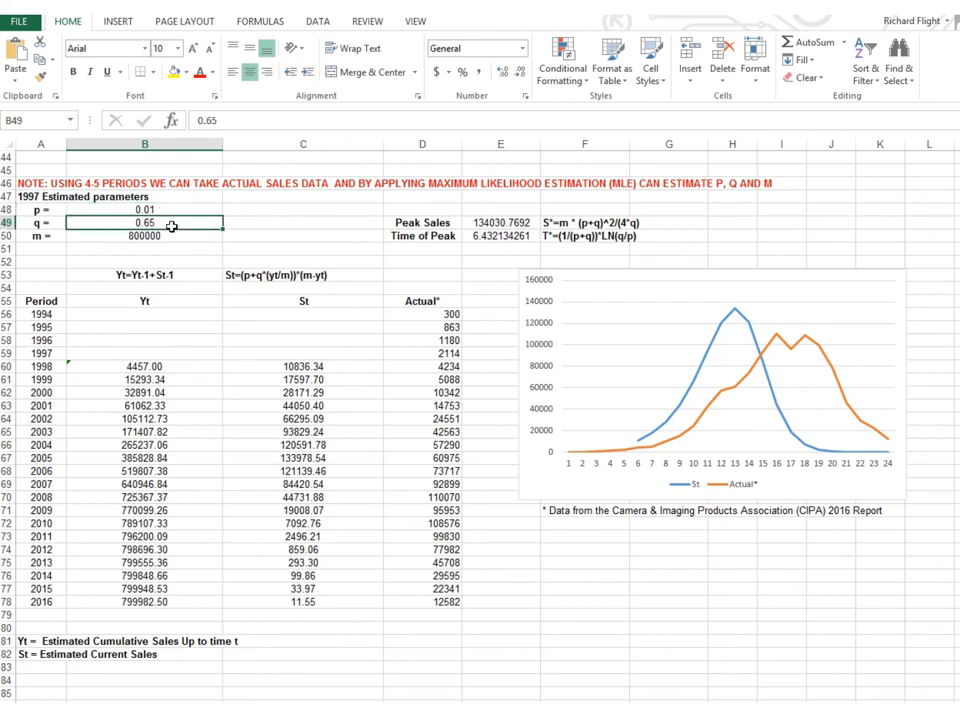
# In the 1997 estimated parameters, set q to 0.55 and p to 0.002
pyautogui.write('.55')
pyautogui.press('Return')
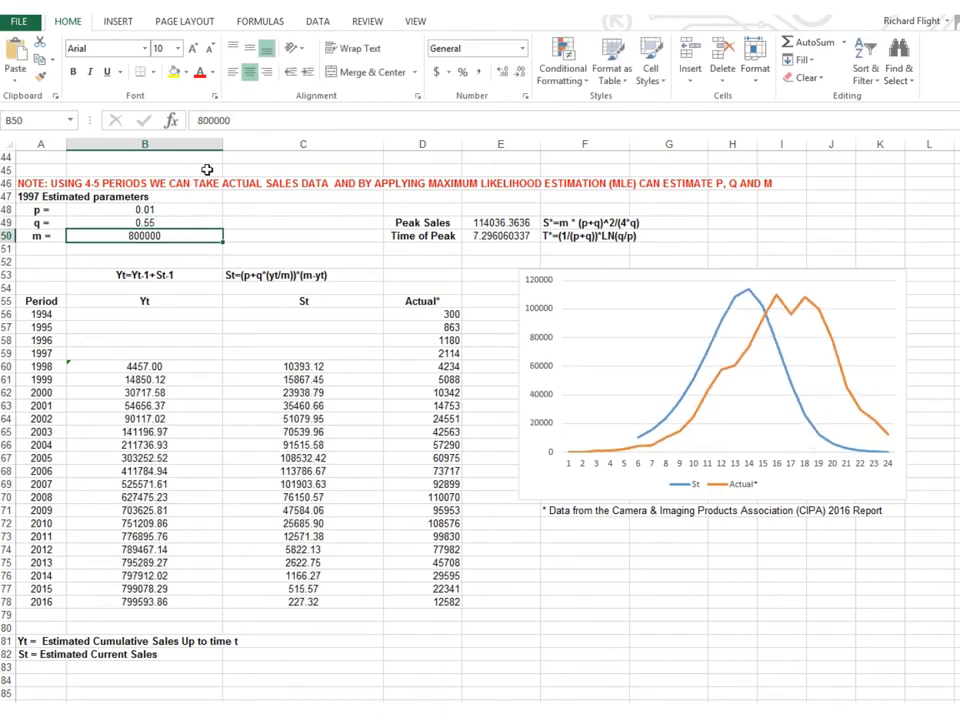
pyautogui.click(185, 209)
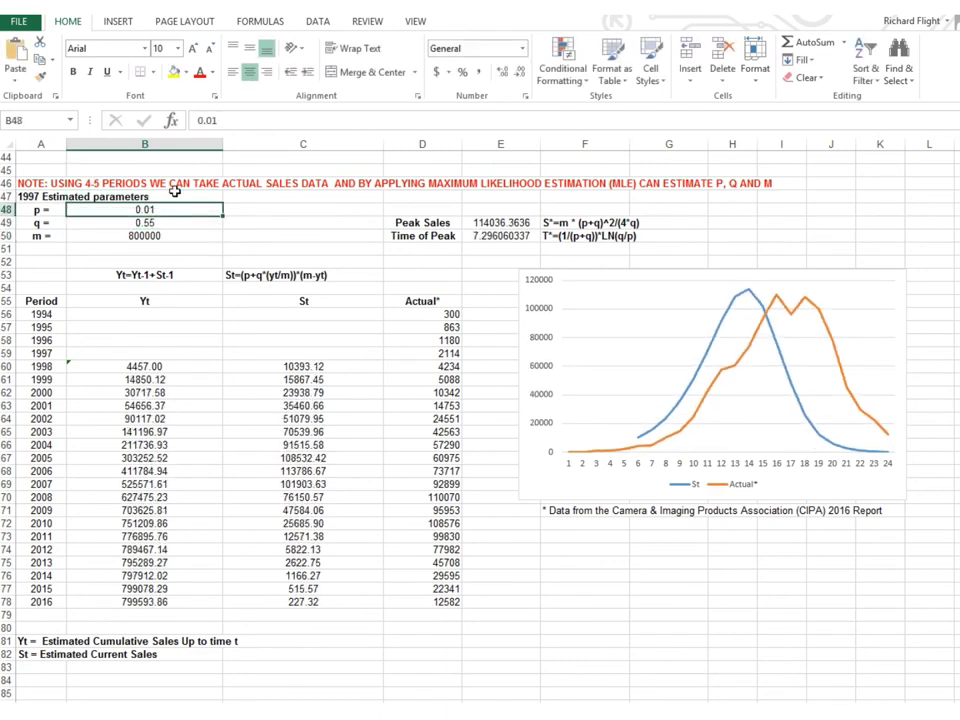
pyautogui.click(232, 117)
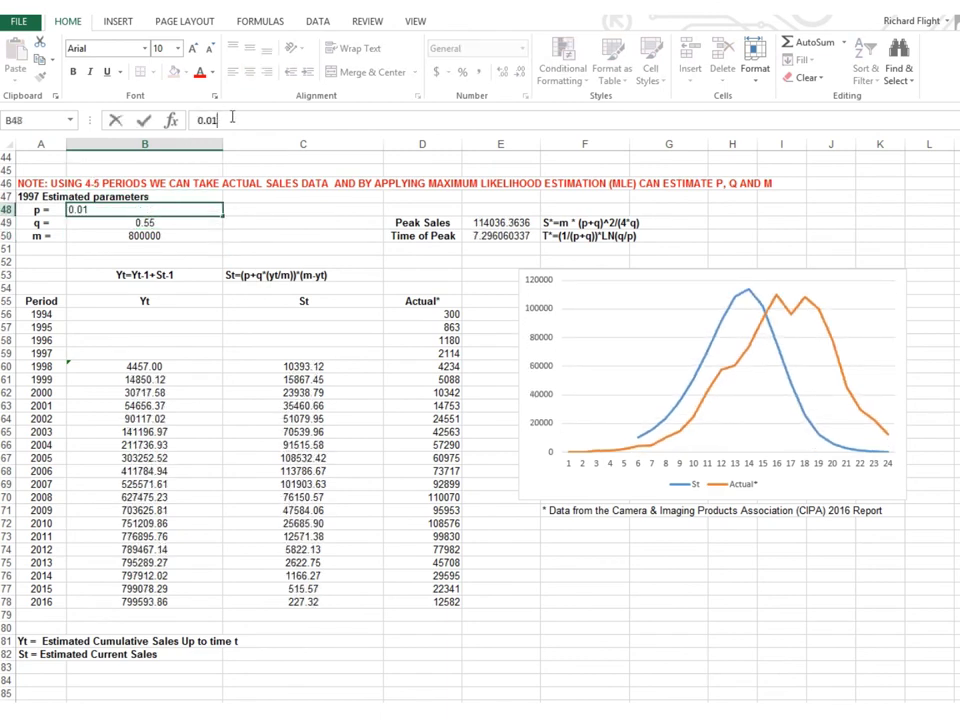
pyautogui.press('BackSpace')
pyautogui.write('02')
pyautogui.press('Return')
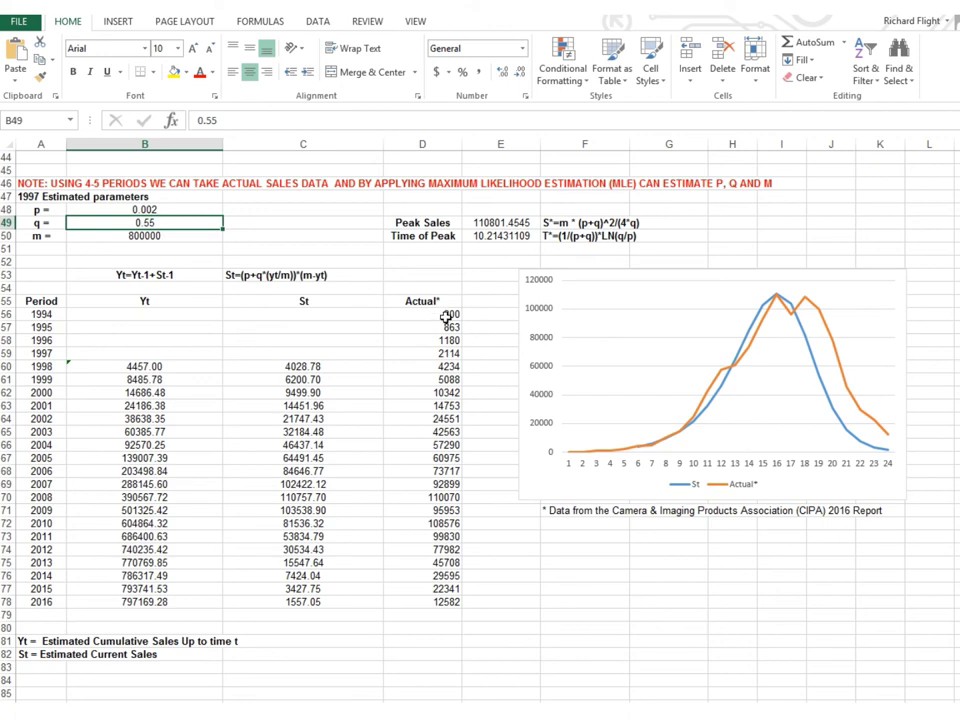
# Review the 1994 to 1997 actual sales, the revised p, q and m values, and the 1998 St formula
pyautogui.moveTo(446, 317); pyautogui.dragTo(449, 347)
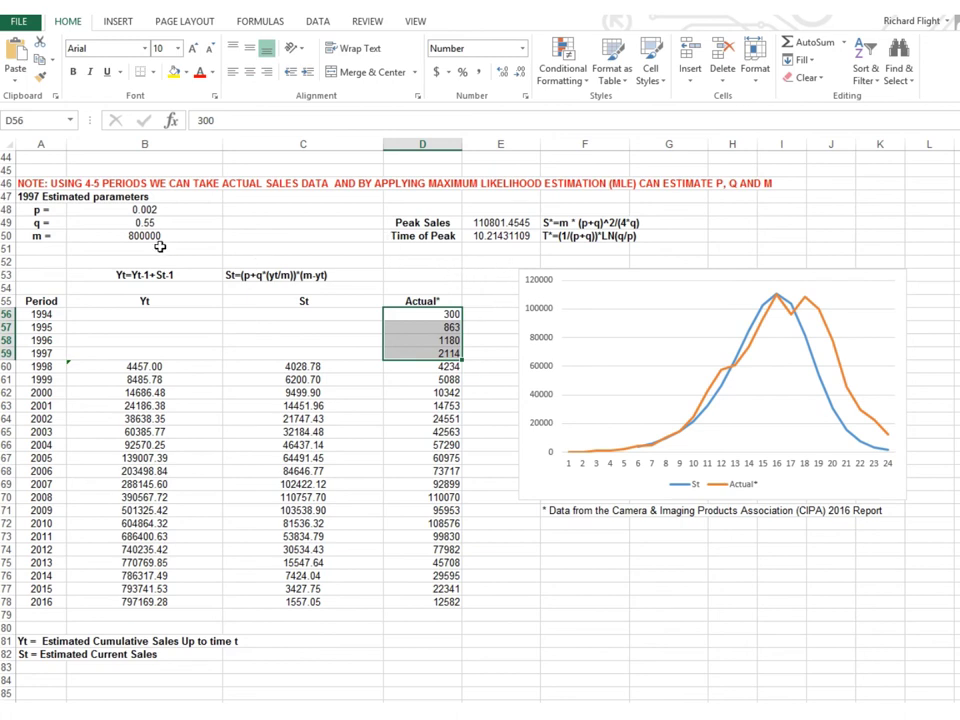
pyautogui.click(169, 209)
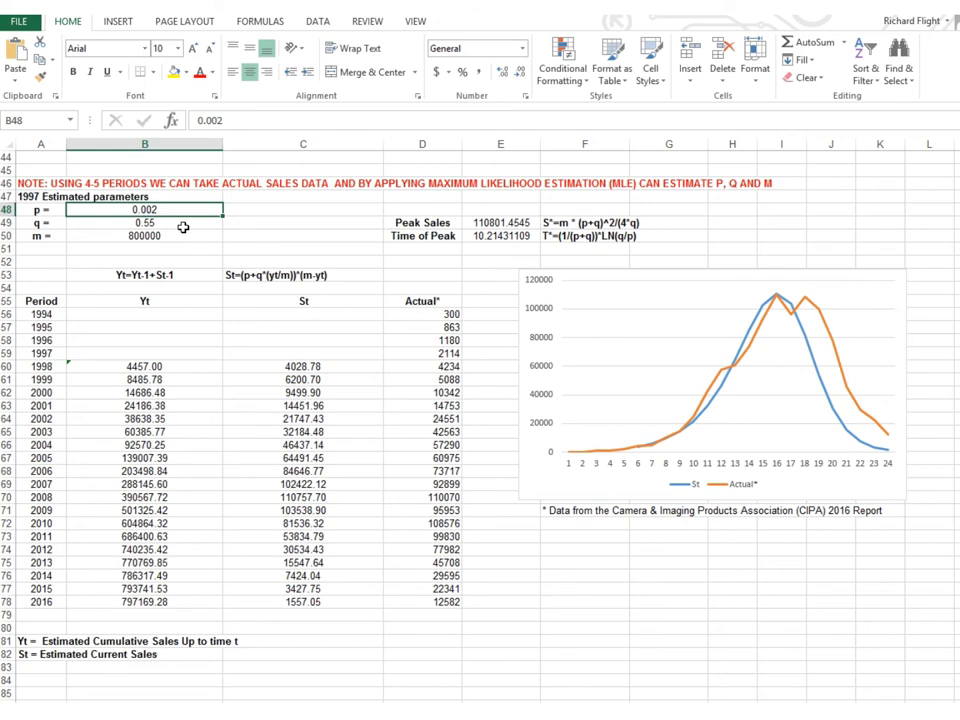
pyautogui.click(184, 229)
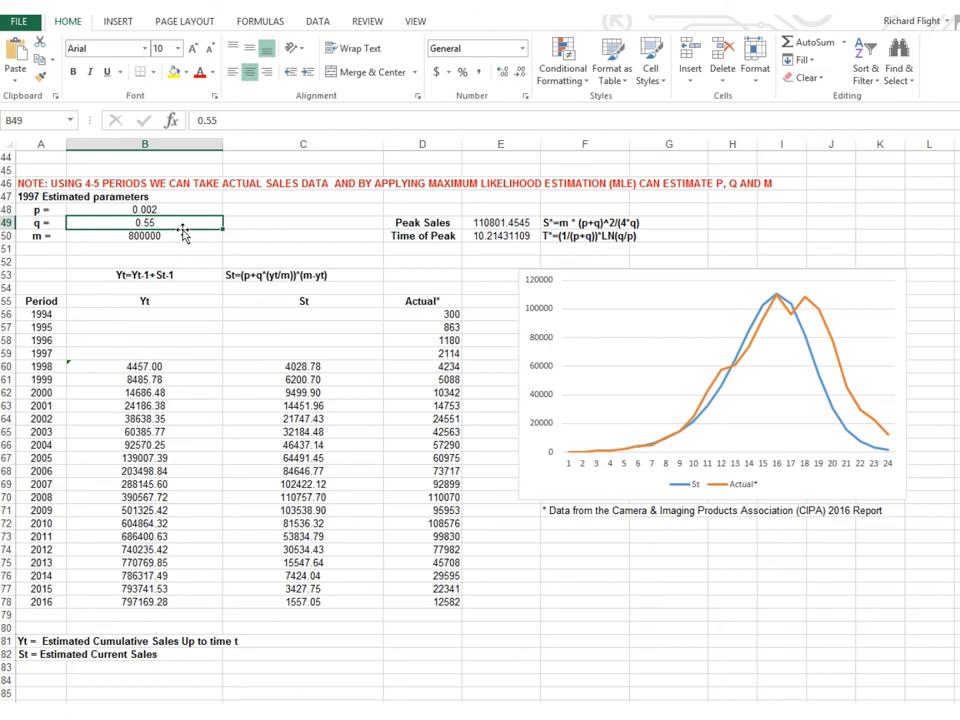
pyautogui.click(185, 235)
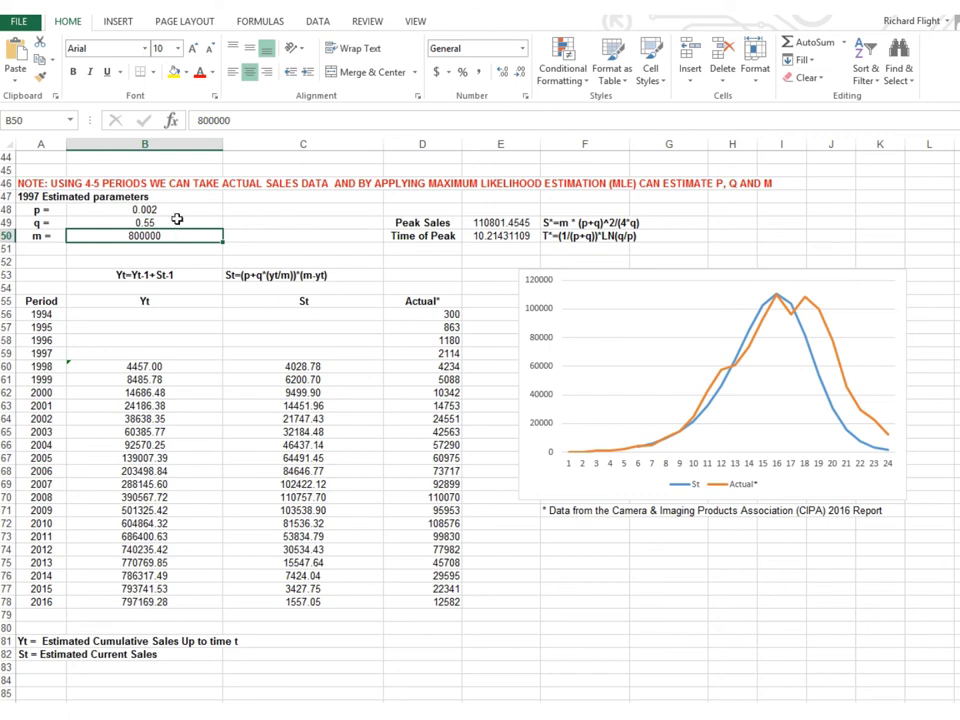
pyautogui.click(309, 357)
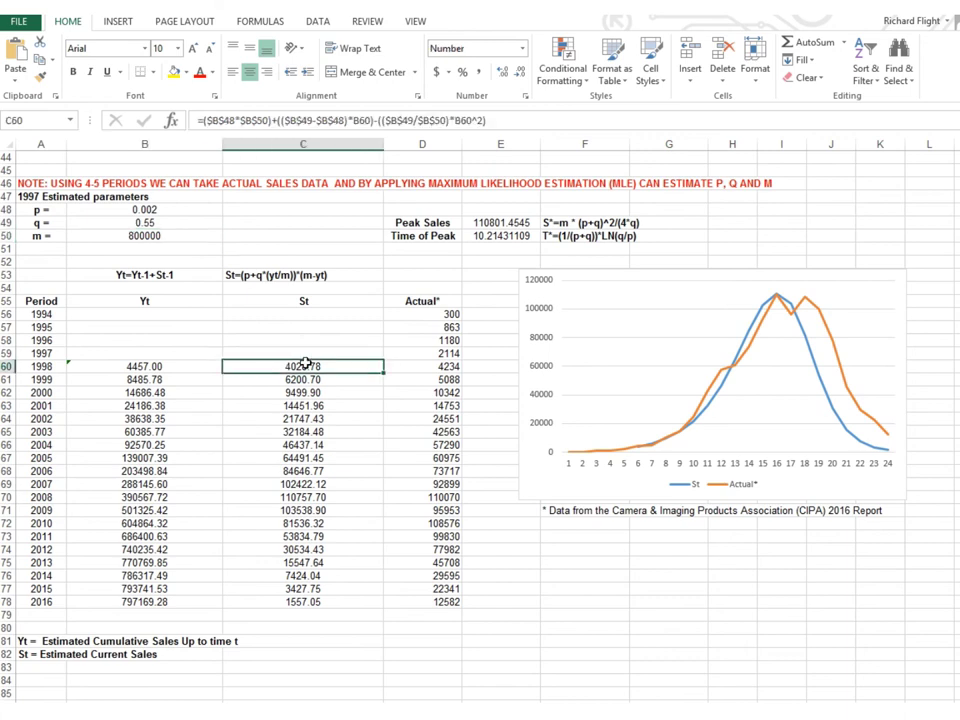